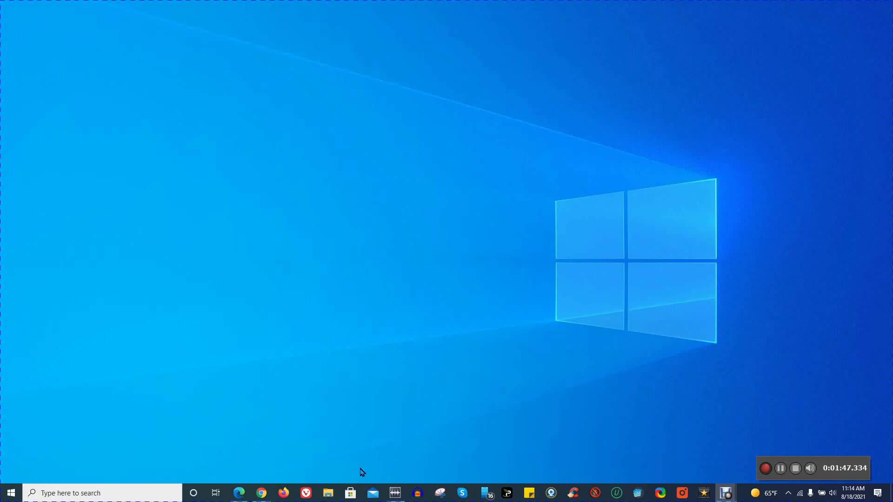
# Launch WavePad and open its program Options dialog from the Tools menu
pyautogui.click(394, 493)
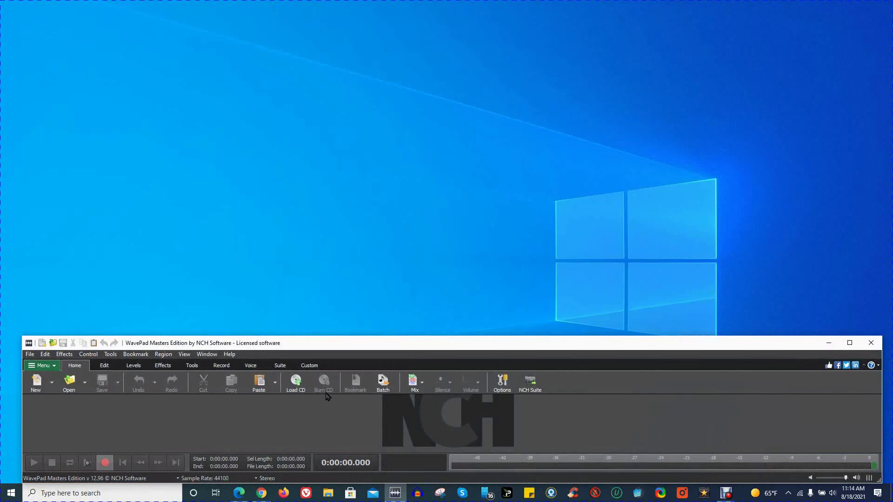
pyautogui.click(53, 369)
pyautogui.moveTo(84, 304)
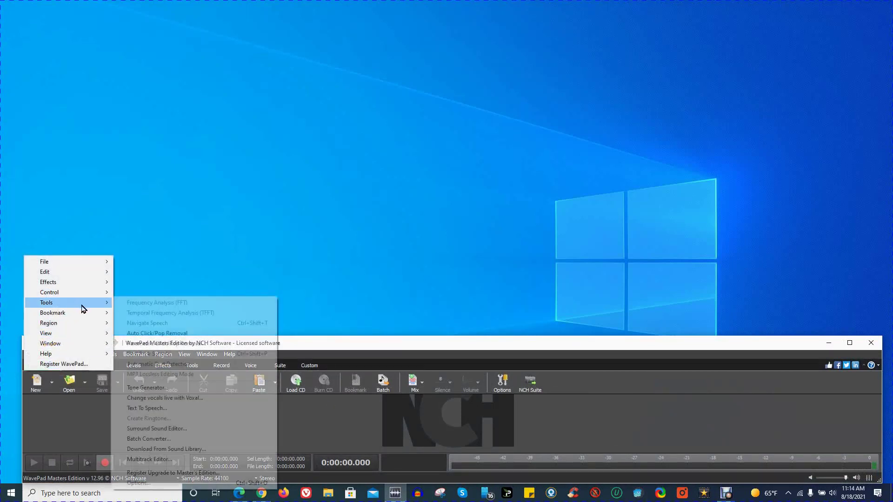
pyautogui.click(147, 486)
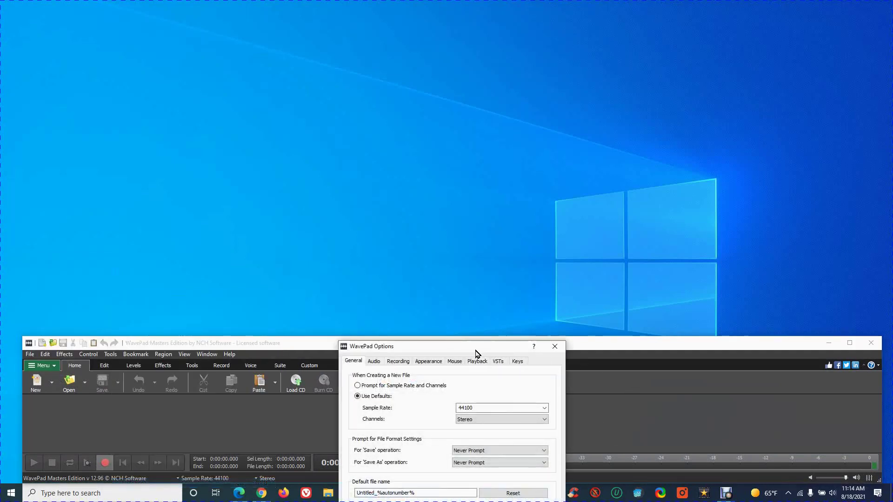
# Show the Recording tab and open the Windows recording devices list with RODE NT-USB as default
pyautogui.moveTo(473, 352); pyautogui.dragTo(463, 154)
pyautogui.click(396, 167)
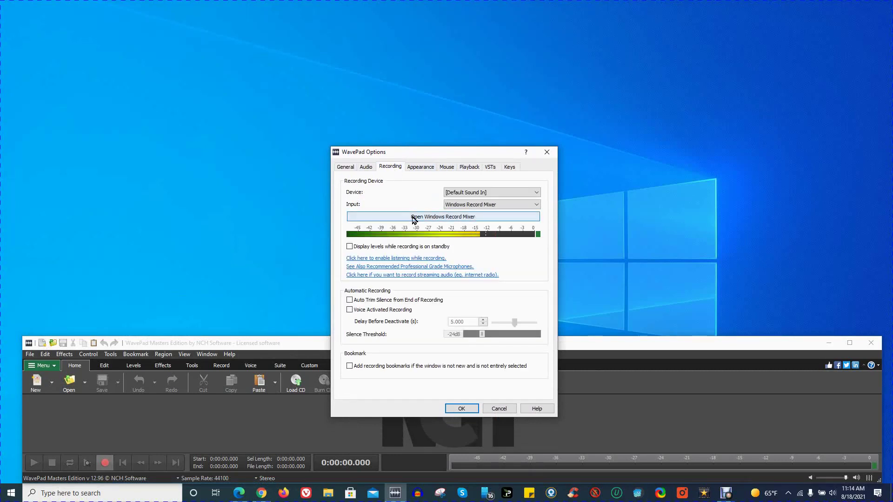
pyautogui.click(413, 217)
# Set the RODE NT-USB microphone level to 55, then close Sound settings and WavePad Options
pyautogui.doubleClick(158, 251)
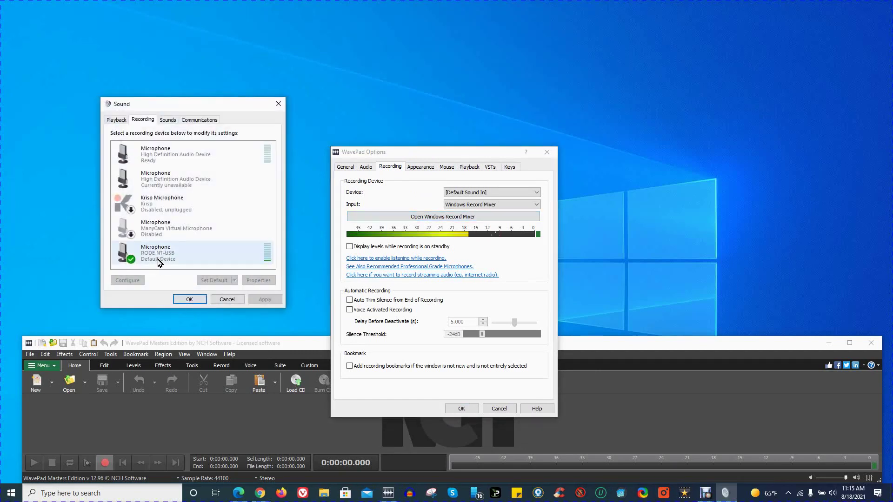
pyautogui.click(171, 155)
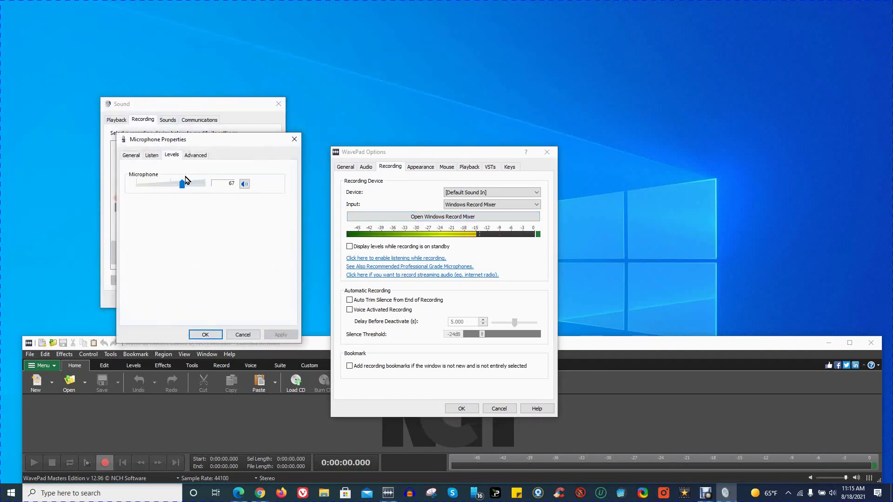
pyautogui.moveTo(184, 189); pyautogui.dragTo(175, 186)
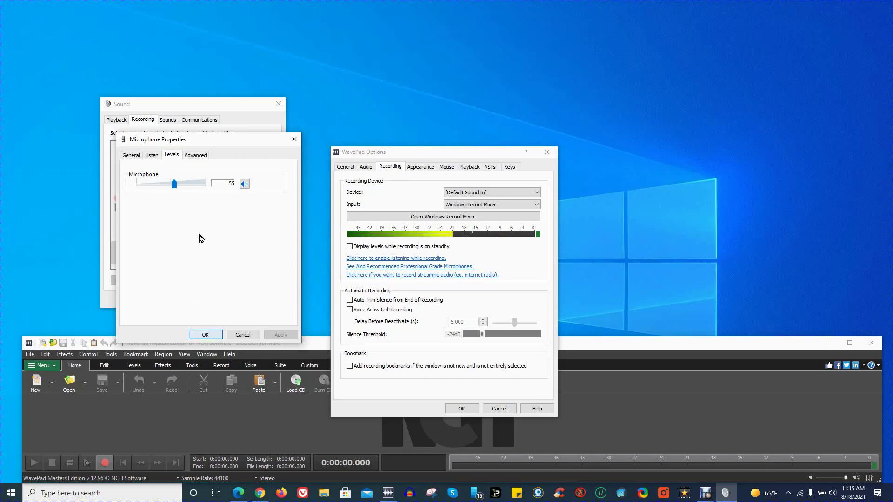
pyautogui.click(204, 335)
pyautogui.click(190, 300)
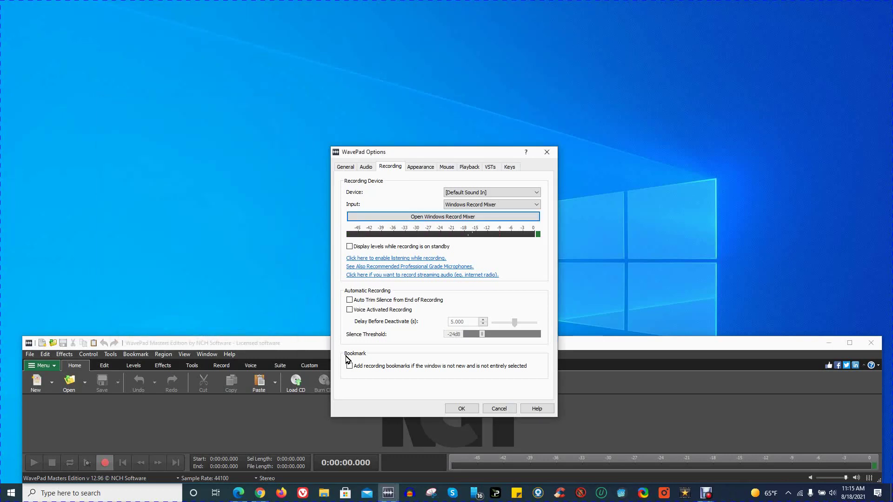
pyautogui.click(451, 408)
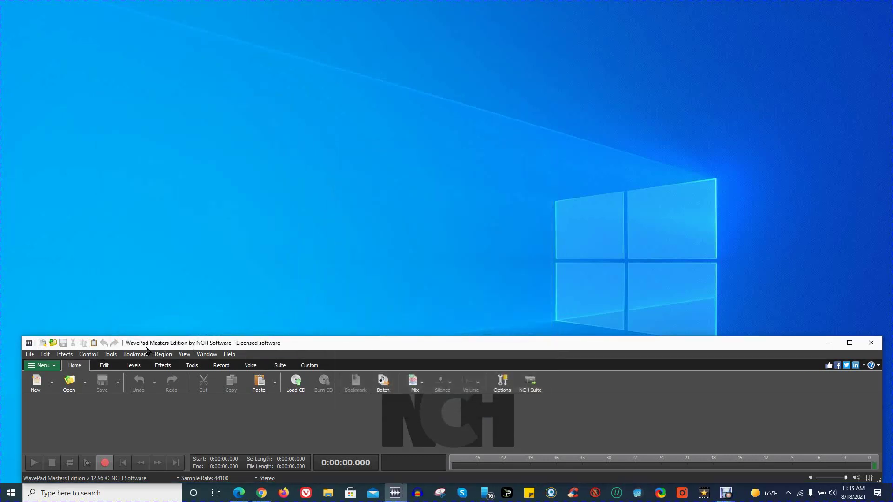
# Review the $169 price on the Amazon Rode NT-USB page, then go back to the 'rode nt usb' results
pyautogui.click(238, 493)
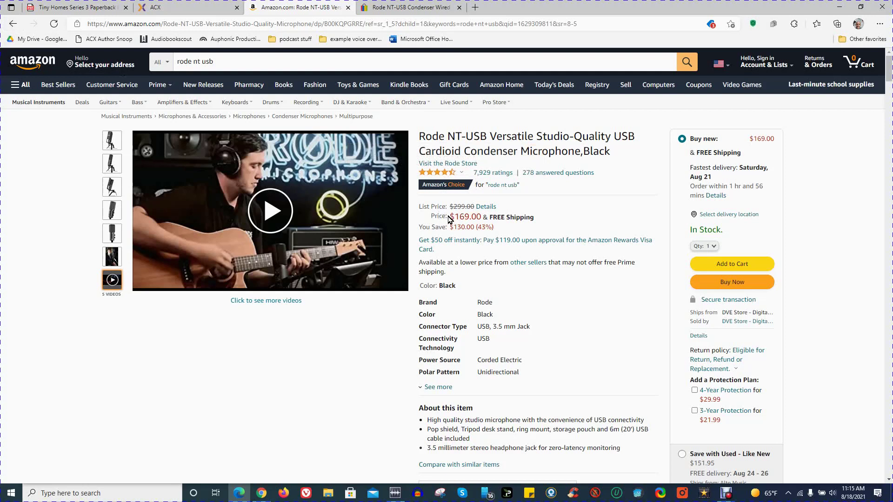
pyautogui.moveTo(454, 216); pyautogui.dragTo(534, 218)
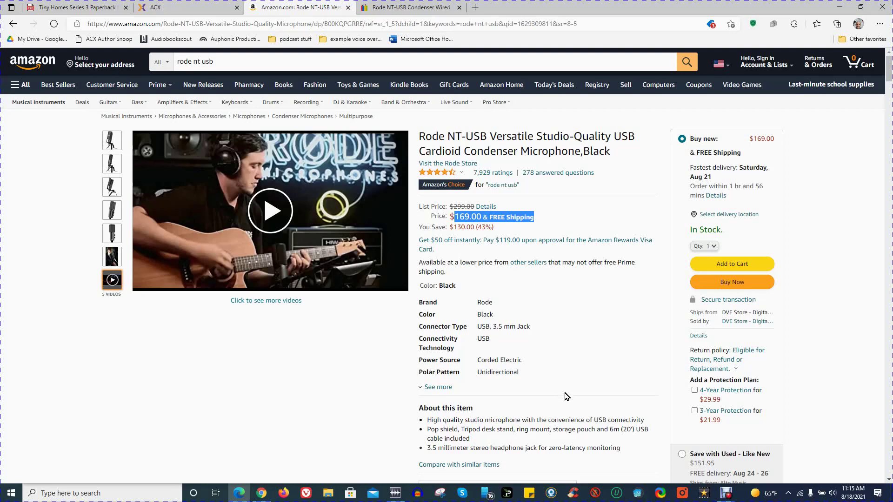
pyautogui.scroll(-3, 565, 393)
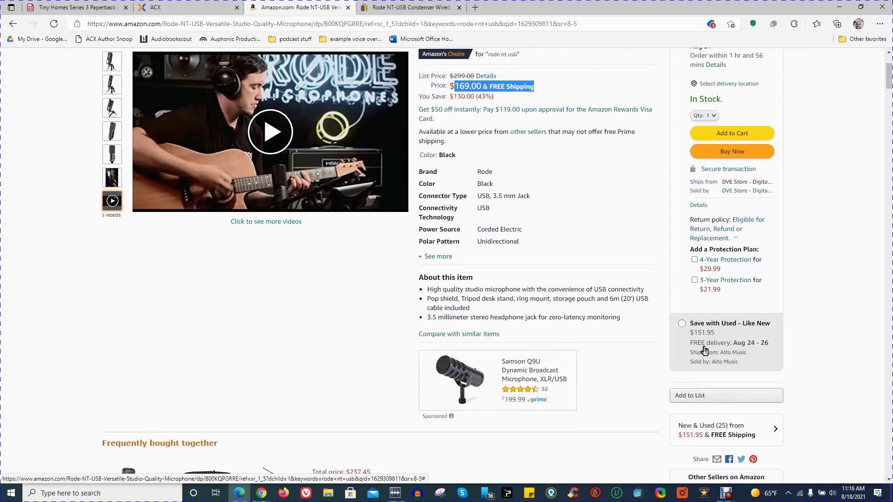
pyautogui.scroll(3, 689, 369)
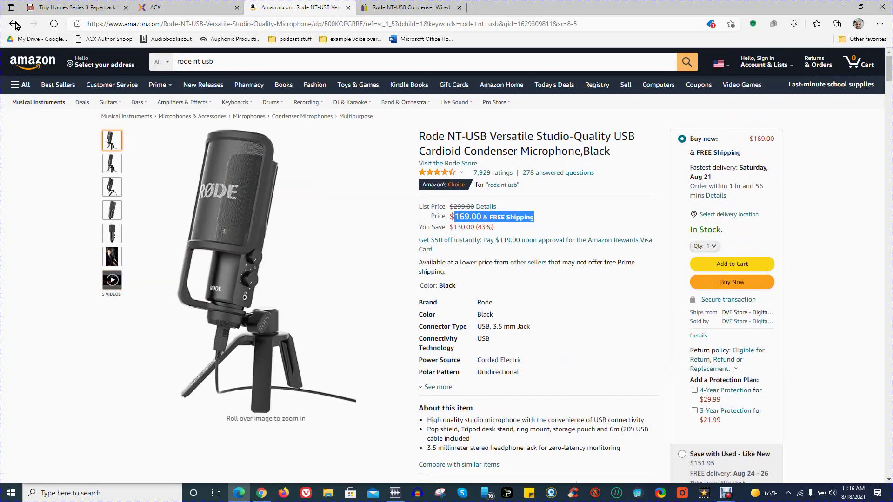
pyautogui.click(13, 24)
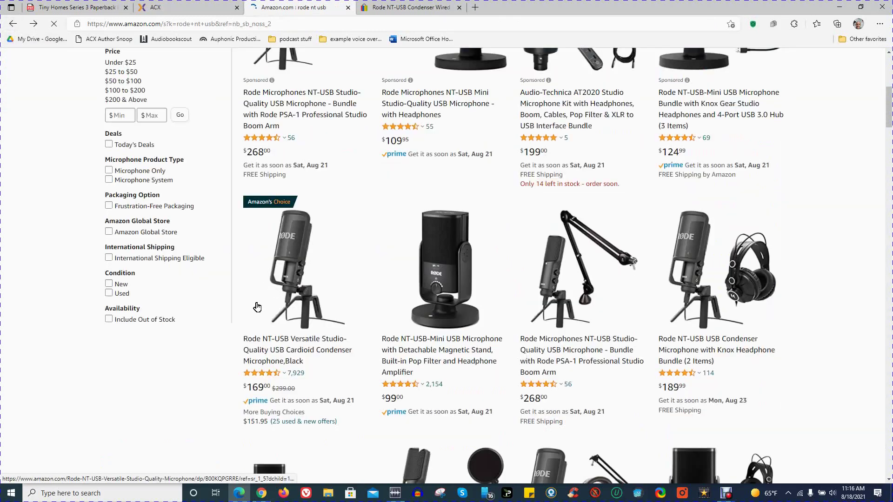
# Scroll the 'rode nt usb' search results, then switch to the used Rode NT-USB eBay listing
pyautogui.scroll(3, 275, 261)
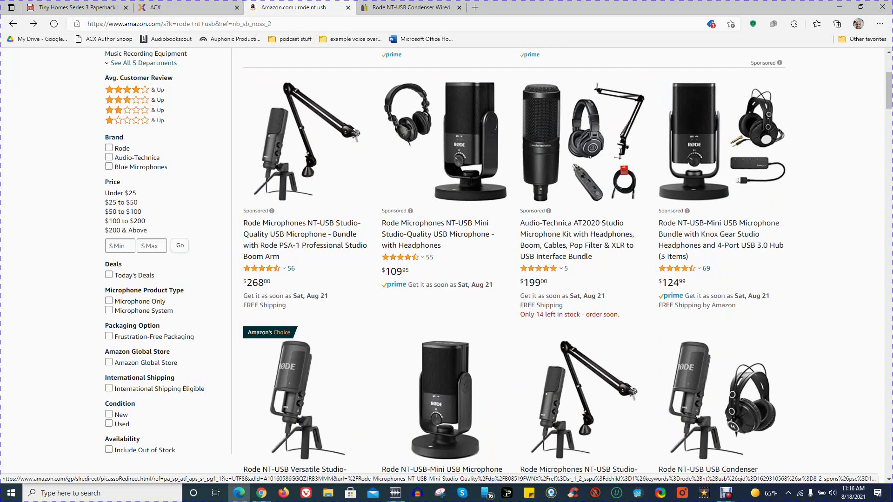
pyautogui.scroll(-2, 374, 297)
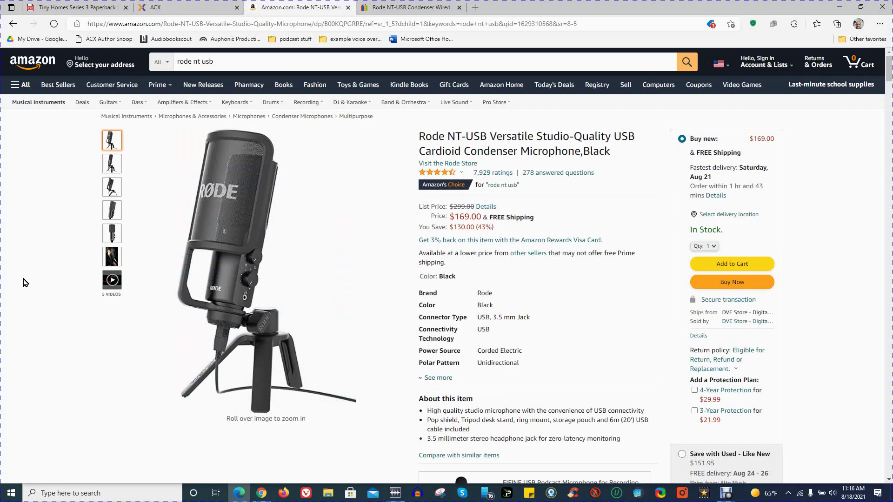
pyautogui.click(414, 8)
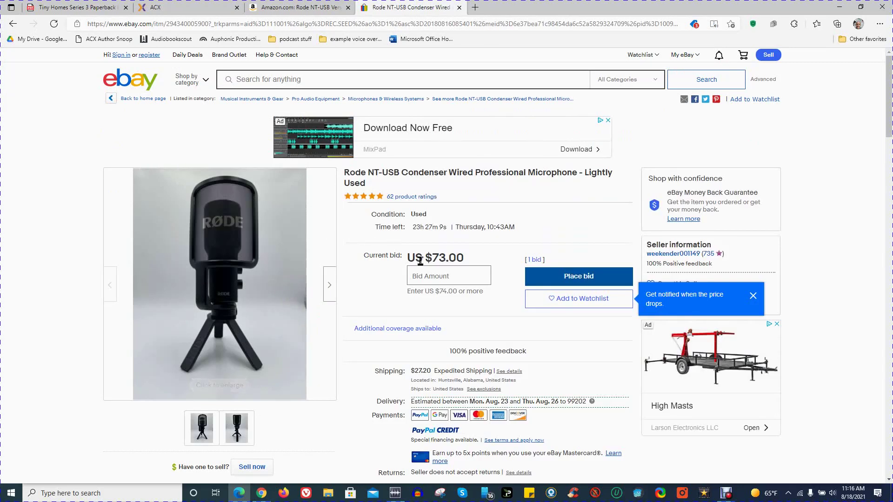
# Inspect the eBay listing's photo and details: US $73.00 bid, $27.20 expedited shipping, no returns
pyautogui.moveTo(401, 210)
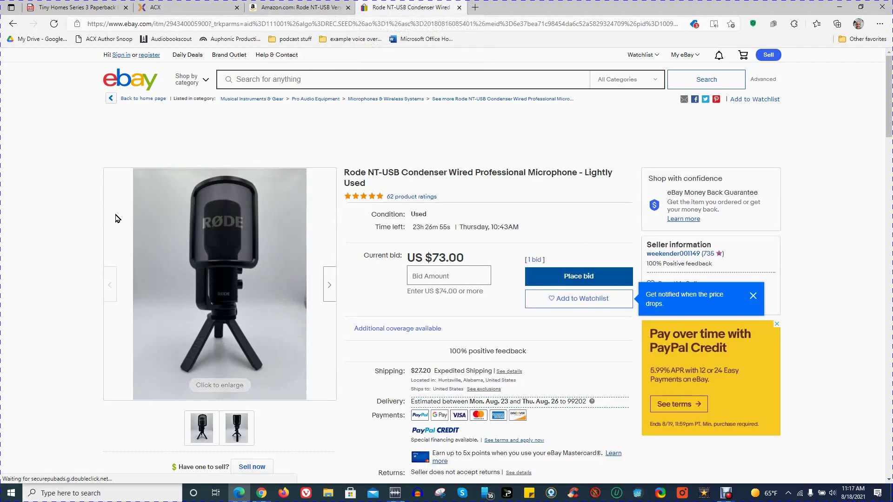
pyautogui.moveTo(213, 243)
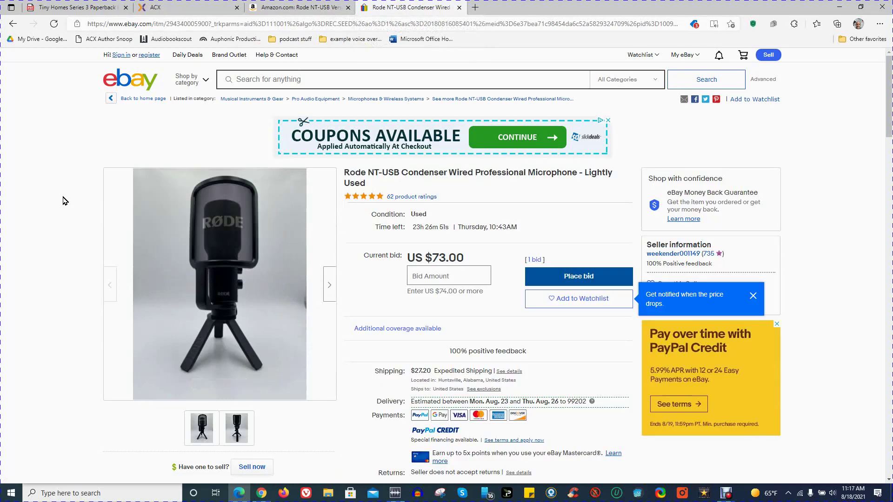
pyautogui.scroll(-4, 65, 200)
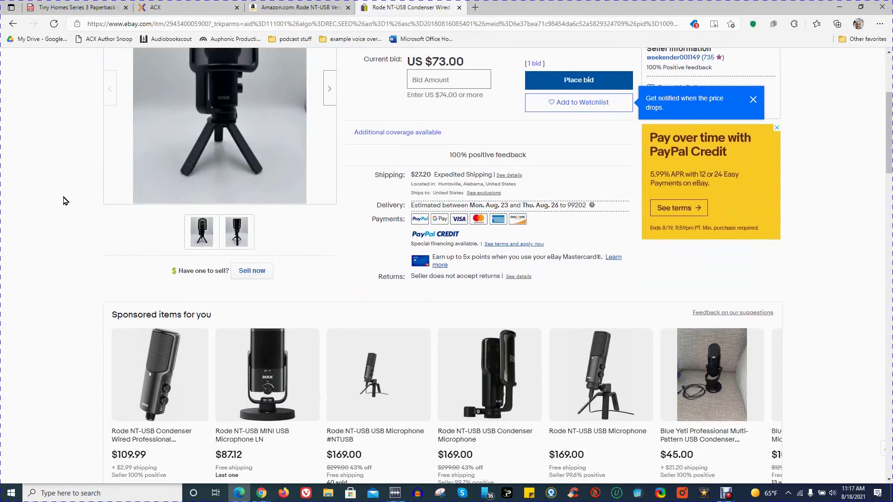
pyautogui.scroll(3, 65, 200)
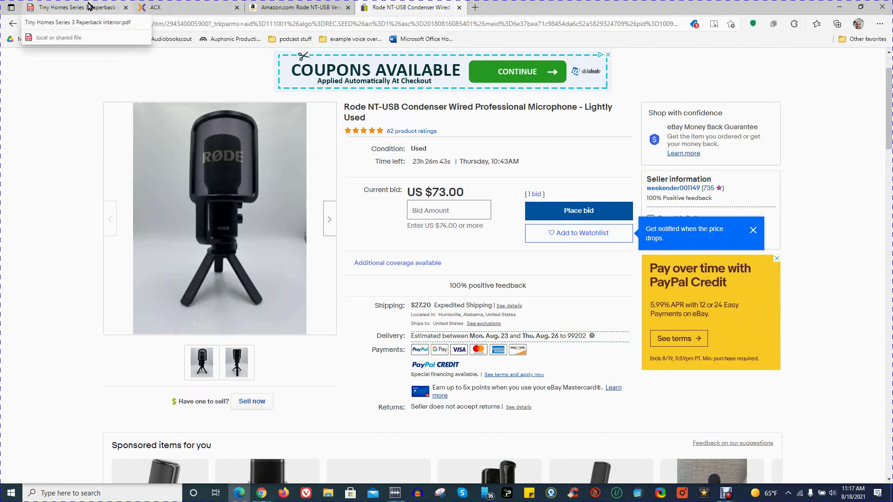
# Show page 5 of the Tiny Homes Series 3 PDF in Edge with WavePad below it
pyautogui.click(89, 7)
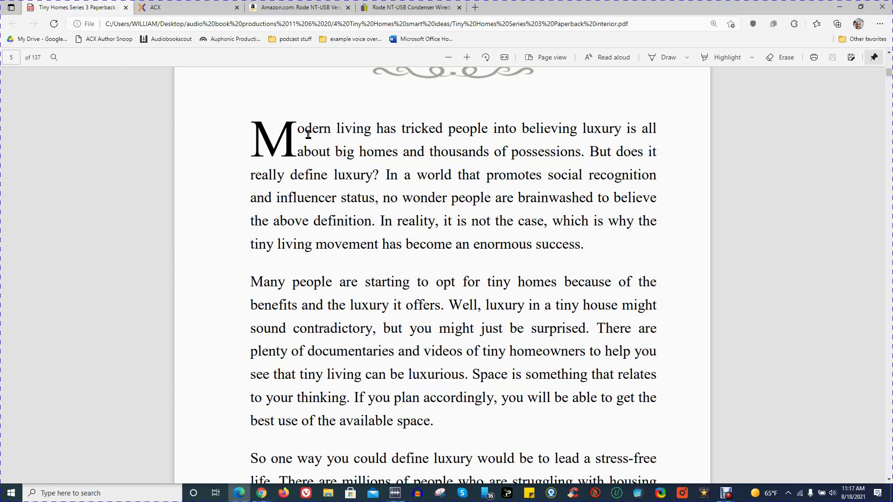
pyautogui.click(395, 494)
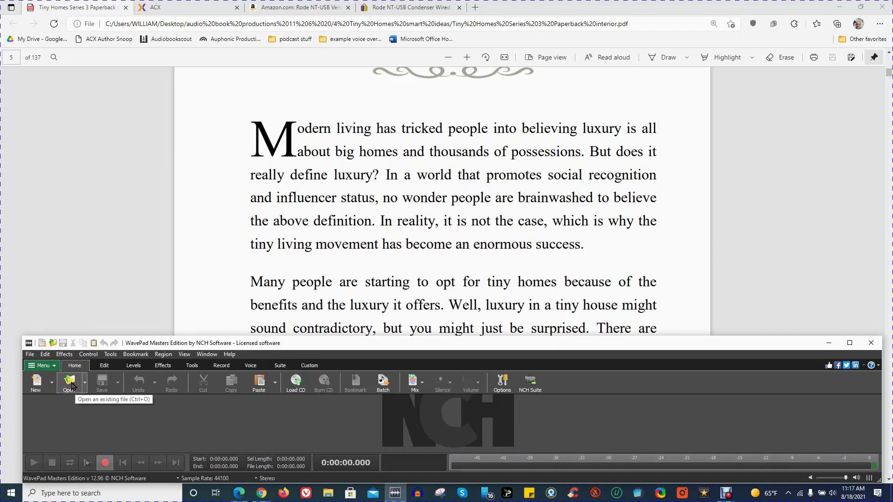
# Record a 14.61-second narration from page 5 into Untitled_0 and maximize its window
pyautogui.click(105, 463)
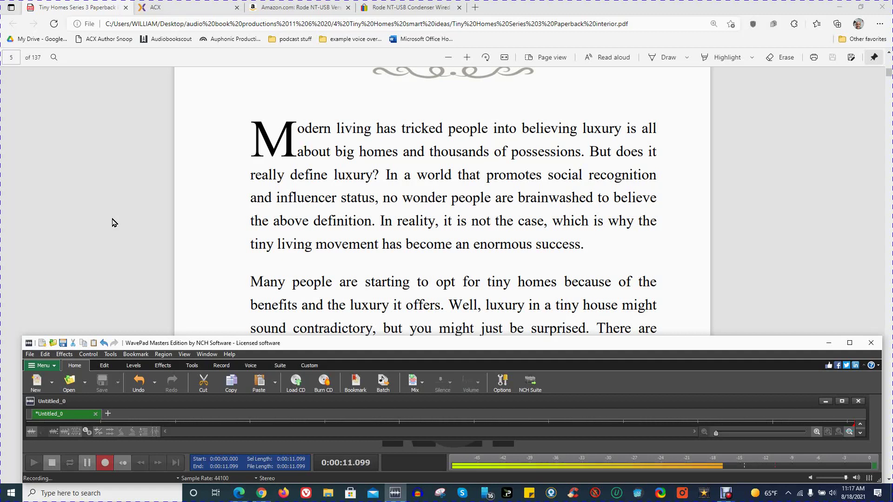
pyautogui.press('space')
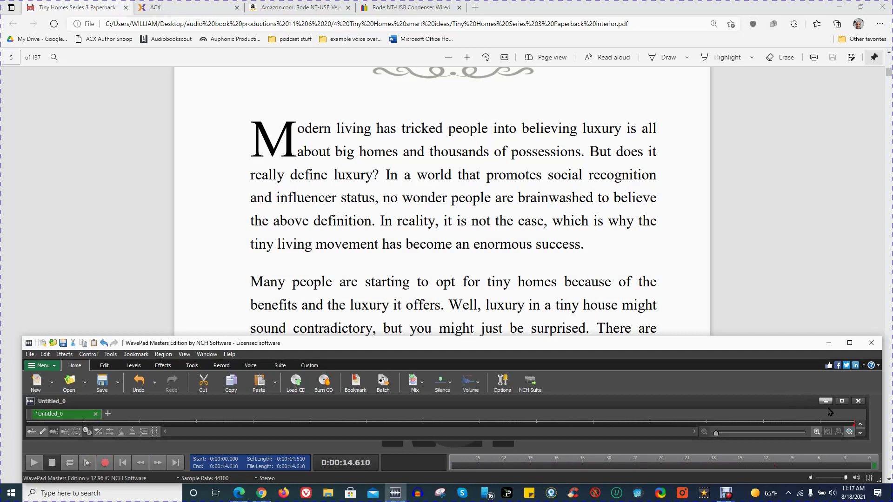
pyautogui.click(842, 401)
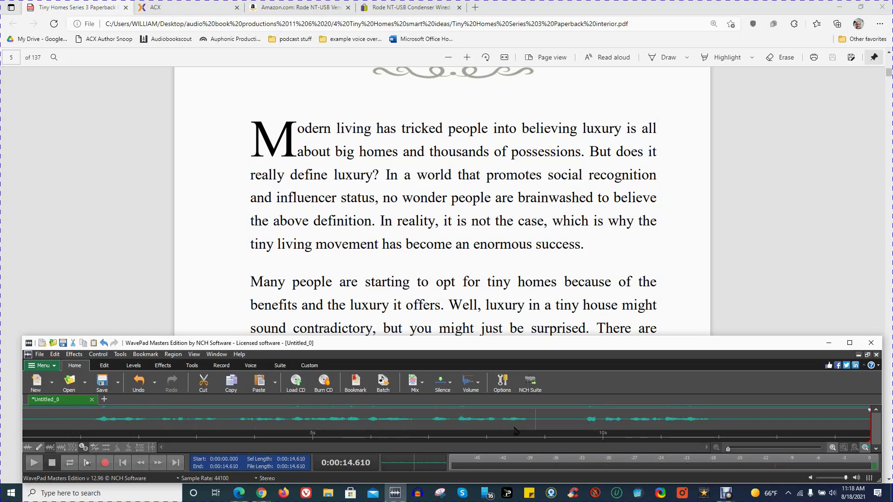
pyautogui.rightClick(69, 431)
# Run Multi-Band Noise Reduction on the 14.61-second take with a −30 dB noise gate level
pyautogui.moveTo(115, 400)
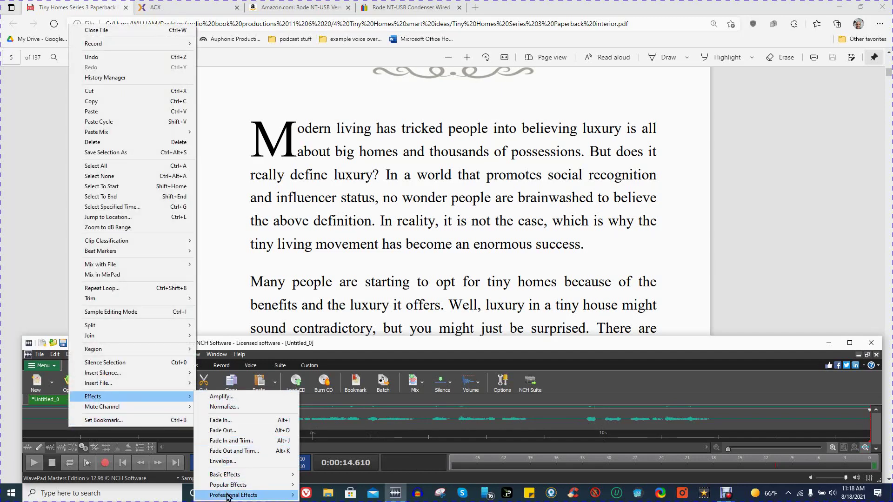
pyautogui.moveTo(228, 496)
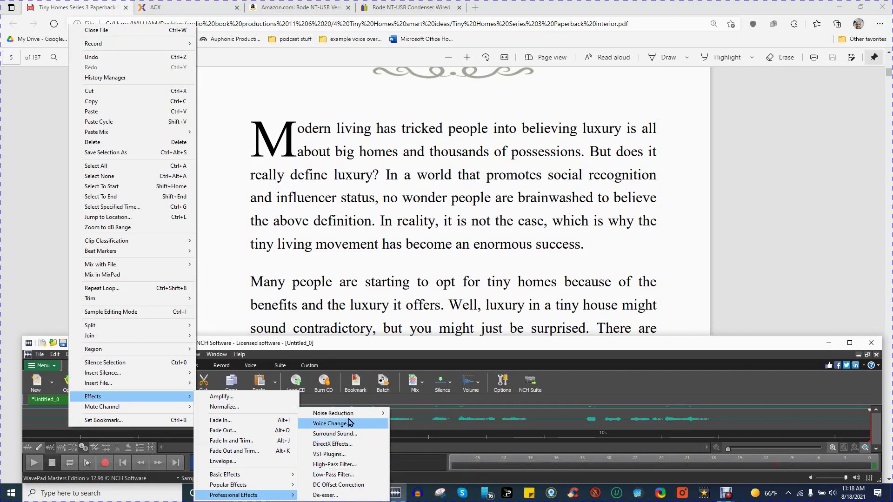
pyautogui.moveTo(361, 415)
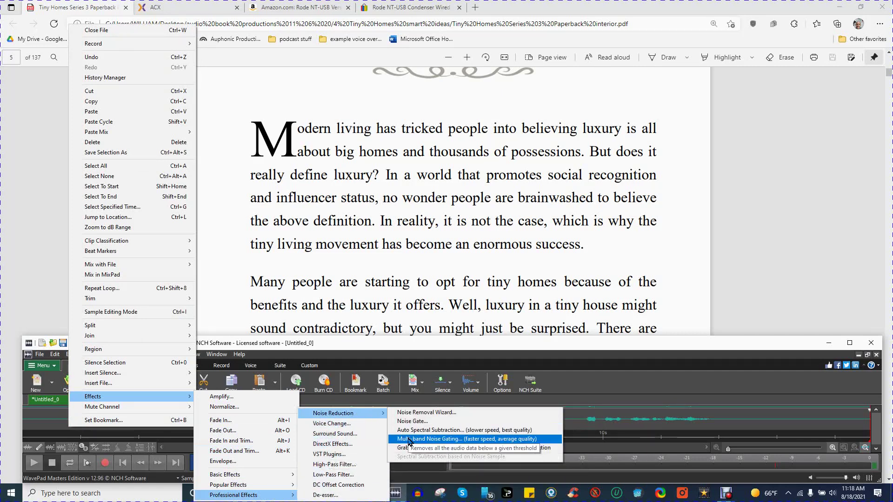
pyautogui.click(410, 439)
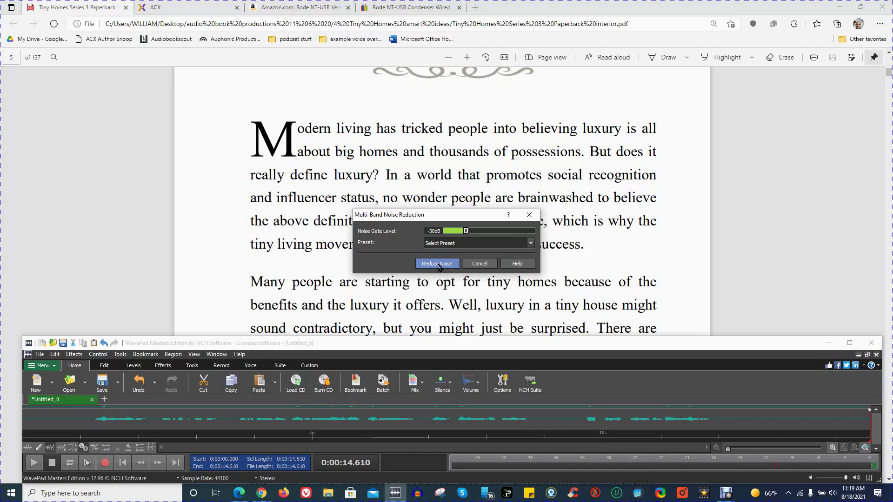
pyautogui.click(438, 264)
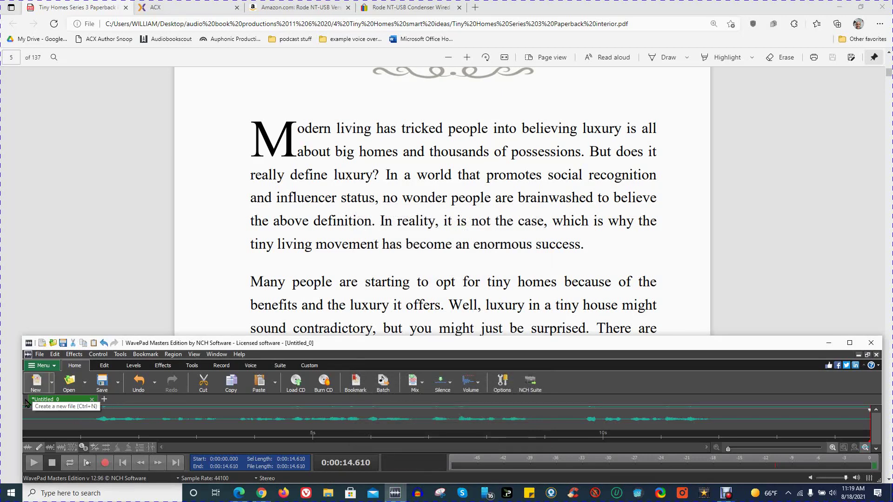
pyautogui.rightClick(62, 426)
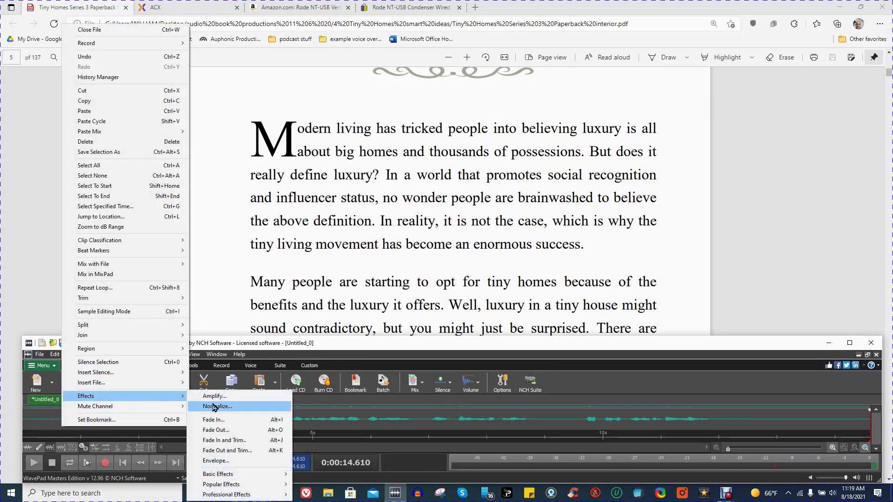
# Apply Normalize at −16 dB with Average Loudness (RMS) to the narration take
pyautogui.click(215, 407)
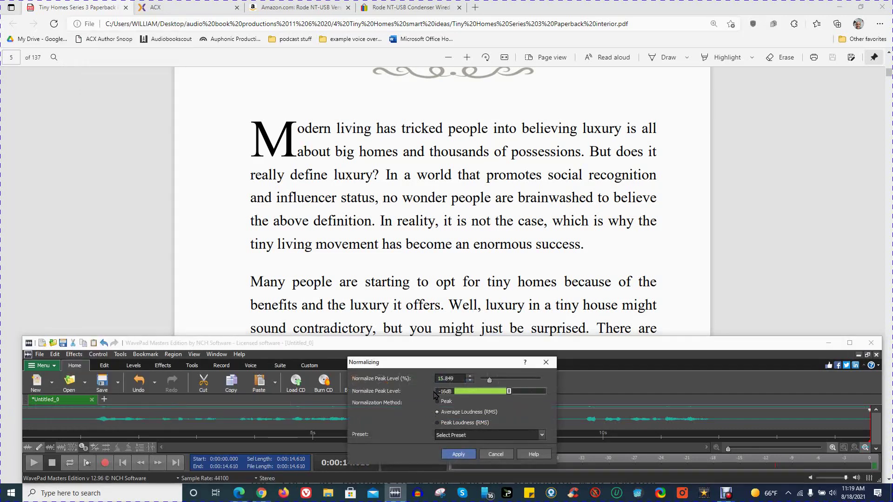
pyautogui.moveTo(435, 365); pyautogui.dragTo(451, 257)
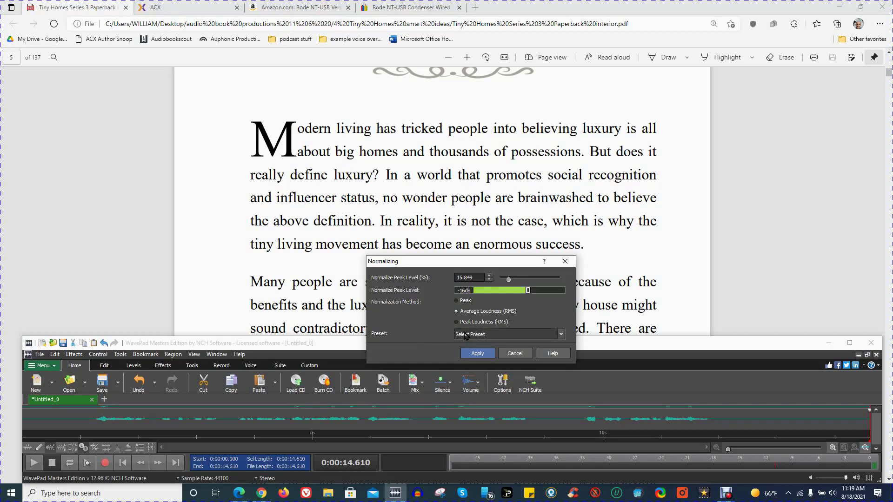
pyautogui.click(477, 354)
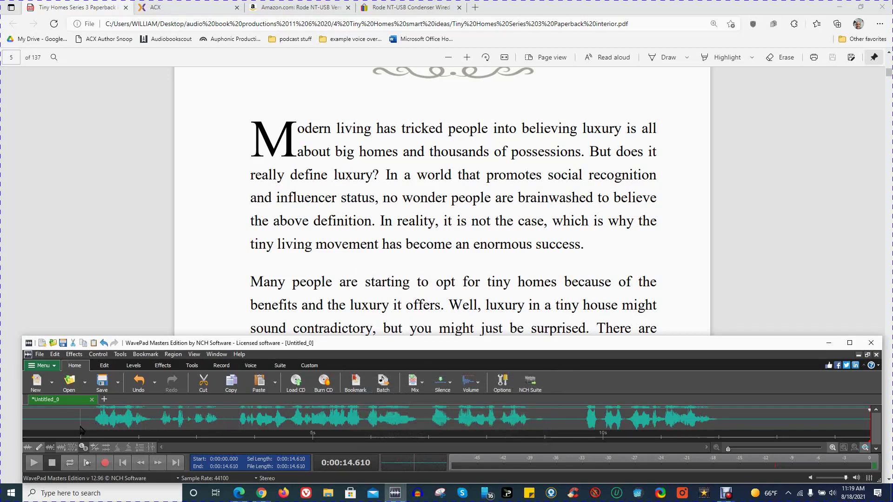
# Apply the Amplify effect to the narration with the default 70% (−3 dB) gain
pyautogui.rightClick(80, 429)
pyautogui.moveTo(191, 401)
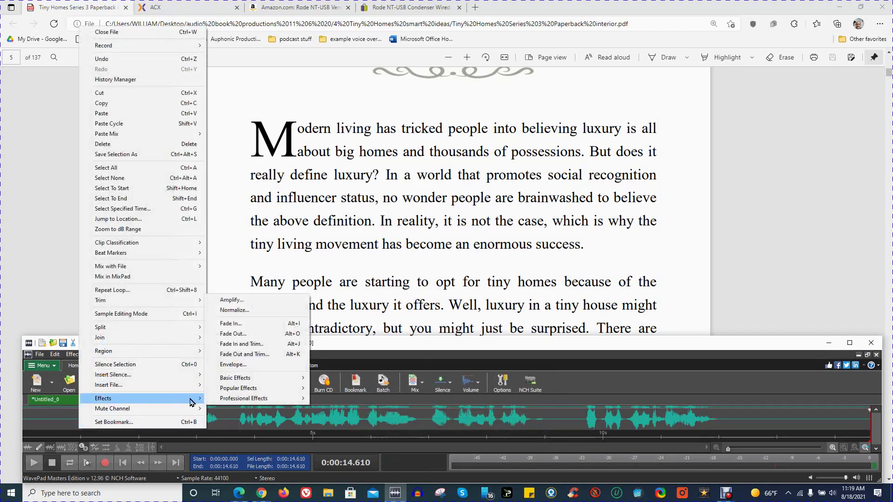
pyautogui.click(234, 300)
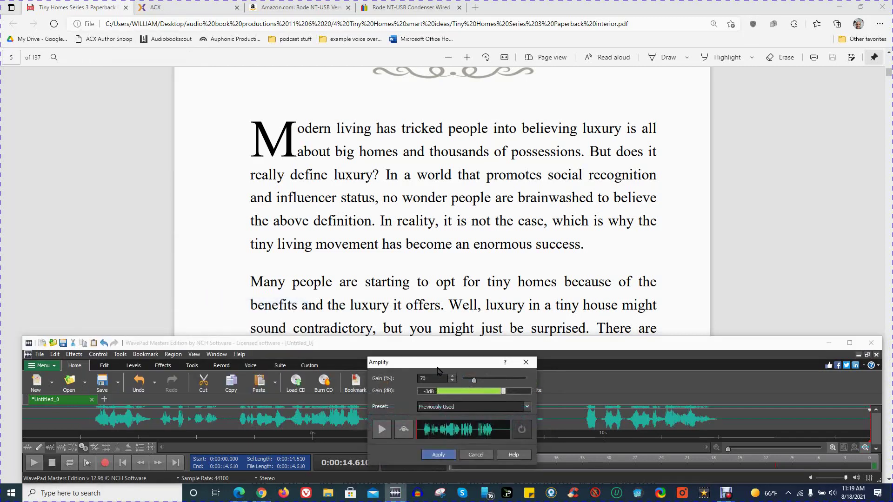
pyautogui.moveTo(443, 363); pyautogui.dragTo(445, 288)
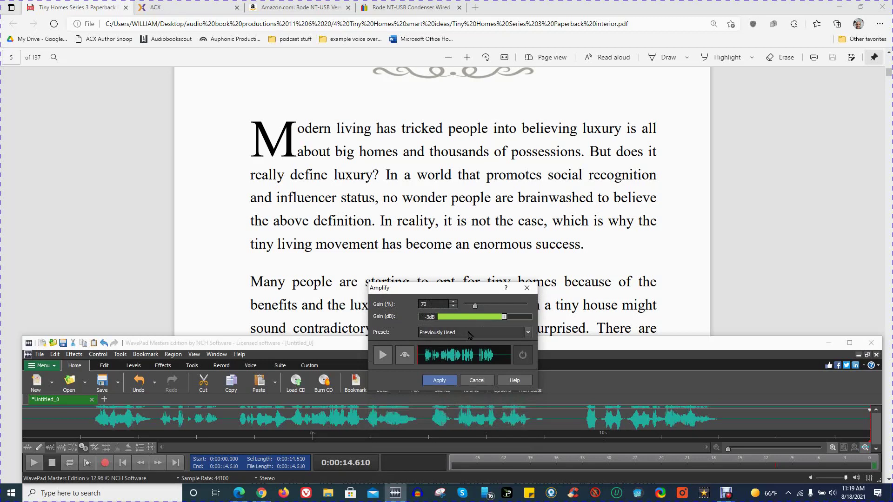
pyautogui.click(428, 381)
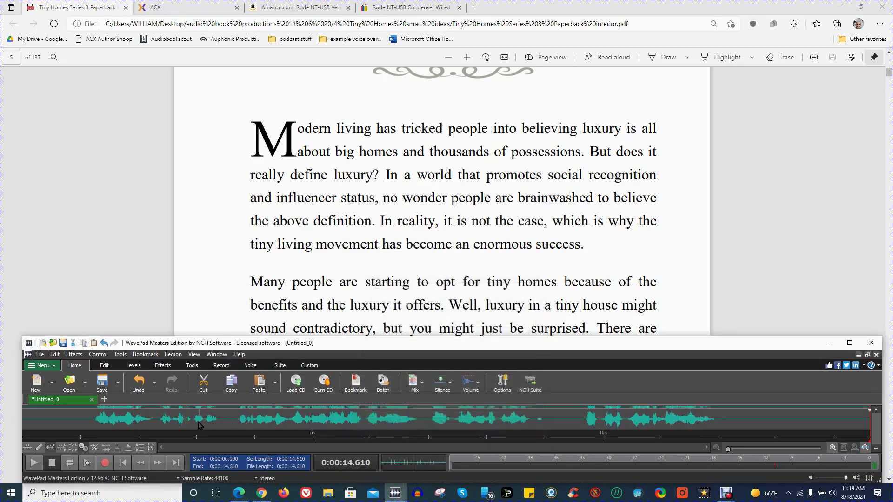
# Apply Multi-band Noise Gating from the waveform's Effects menu with the gate level at −30 dB
pyautogui.rightClick(81, 428)
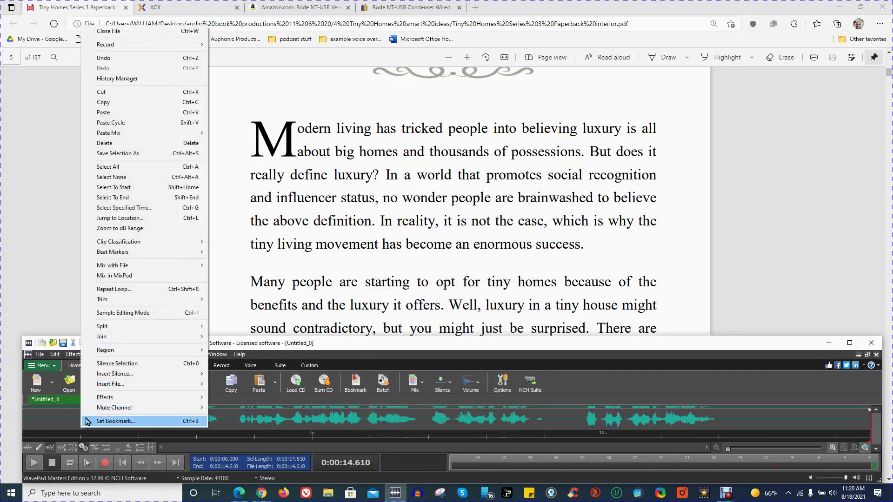
pyautogui.moveTo(205, 398)
pyautogui.moveTo(264, 401)
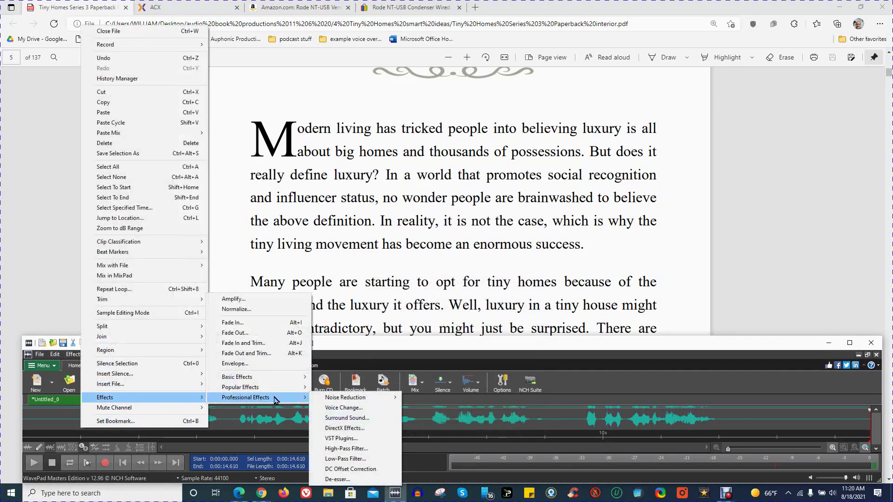
pyautogui.moveTo(336, 402)
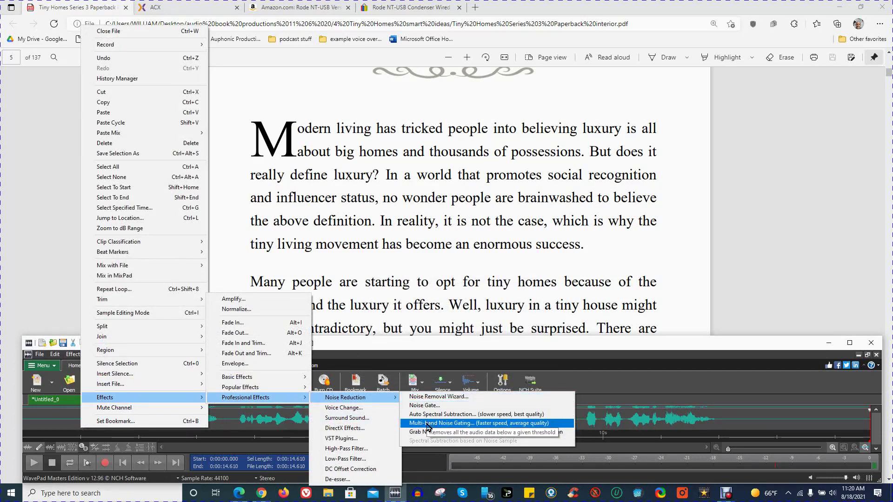
pyautogui.click(427, 424)
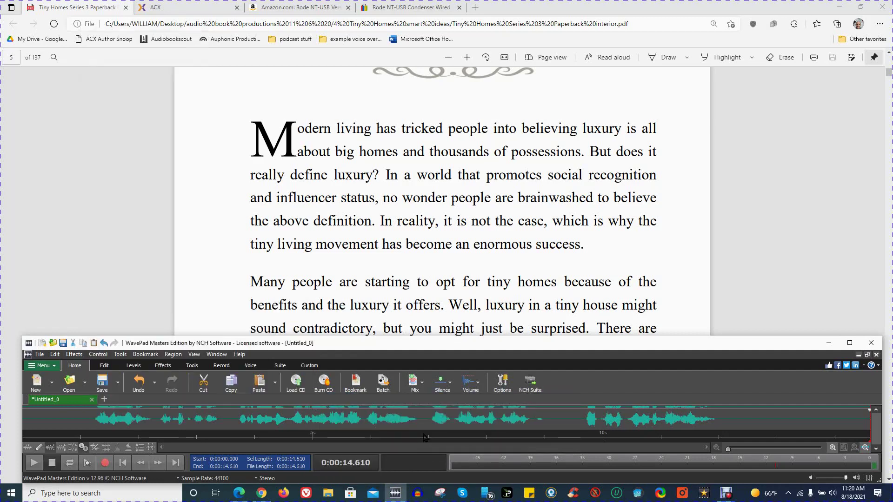
pyautogui.rightClick(215, 423)
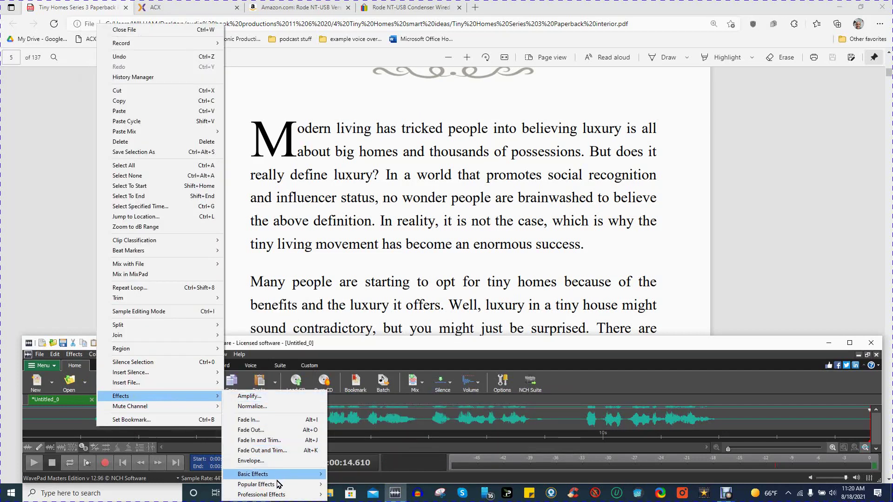
pyautogui.moveTo(279, 494)
pyautogui.moveTo(378, 413)
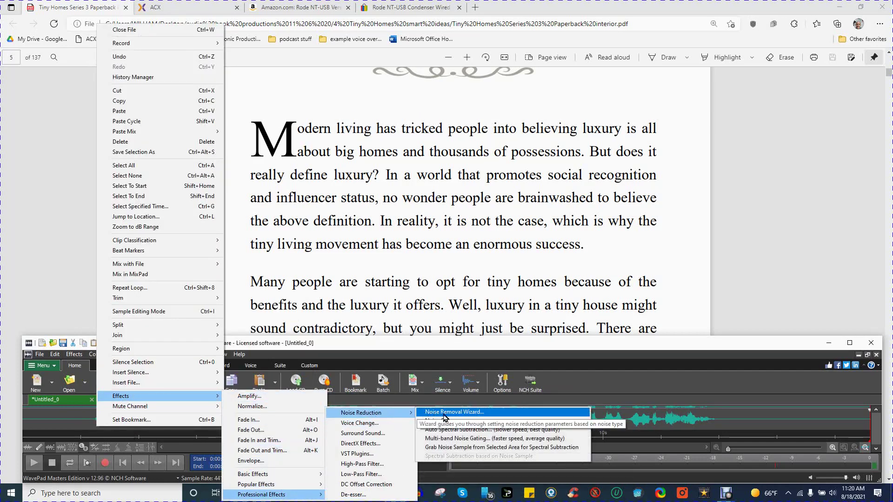
pyautogui.click(455, 438)
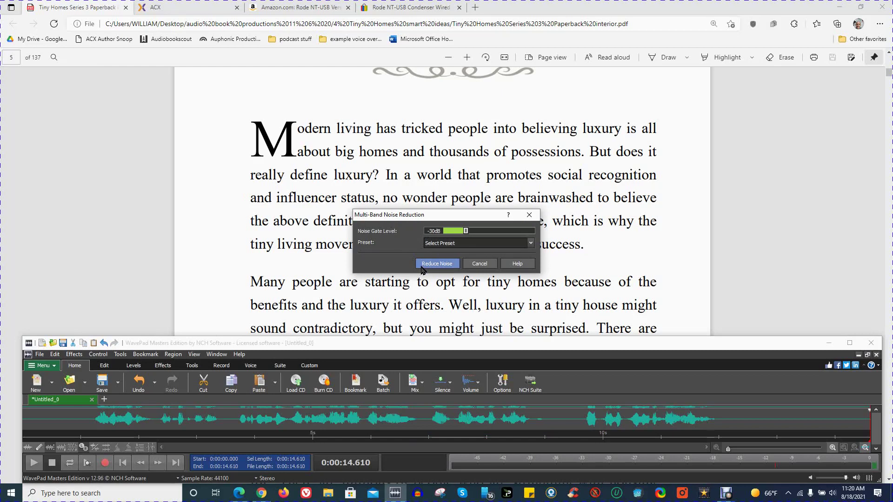
pyautogui.click(425, 264)
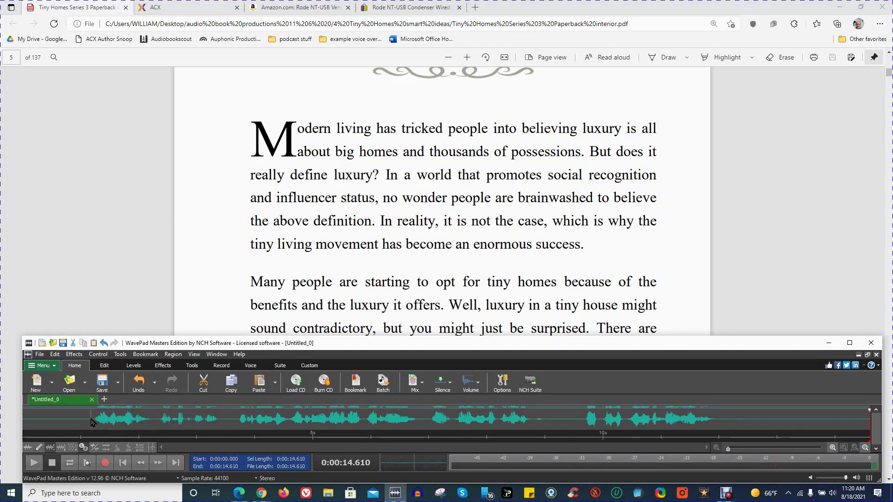
# Save the clip as MPEG Layer-3 file 'example for acx audio' and minimize WavePad
pyautogui.click(119, 385)
pyautogui.click(160, 269)
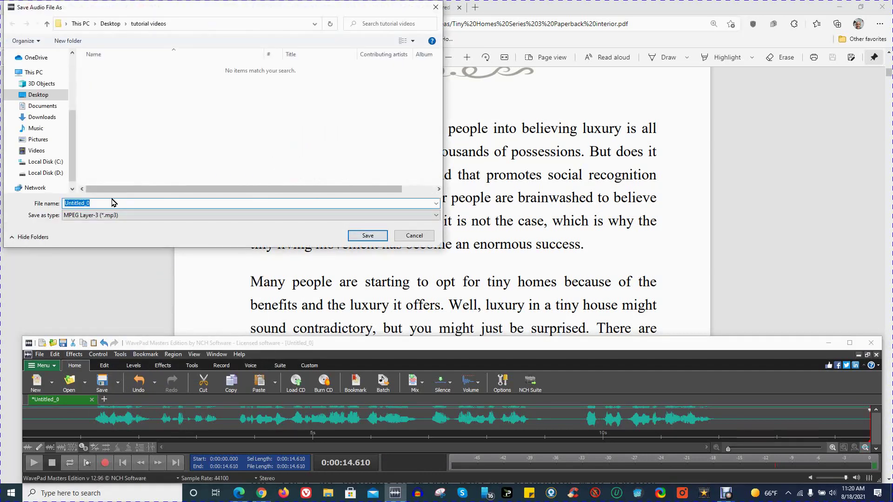
pyautogui.write('ex')
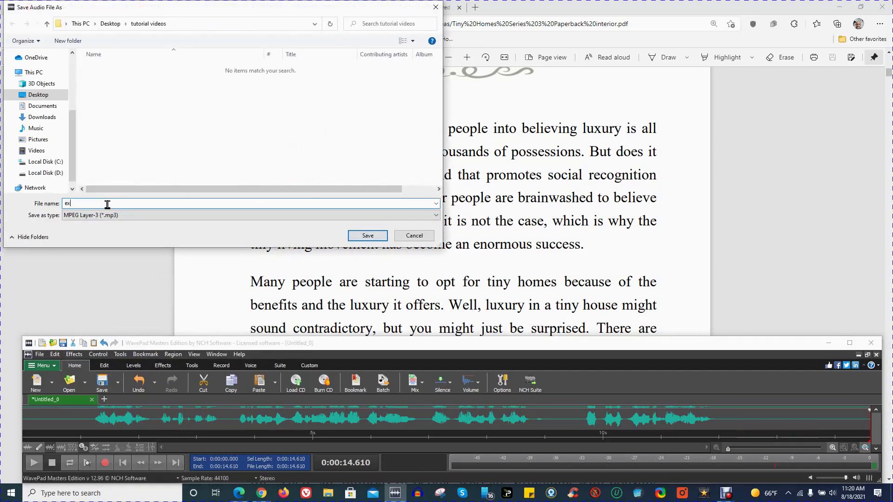
pyautogui.write('ample for acx audiolab')
pyautogui.click(368, 236)
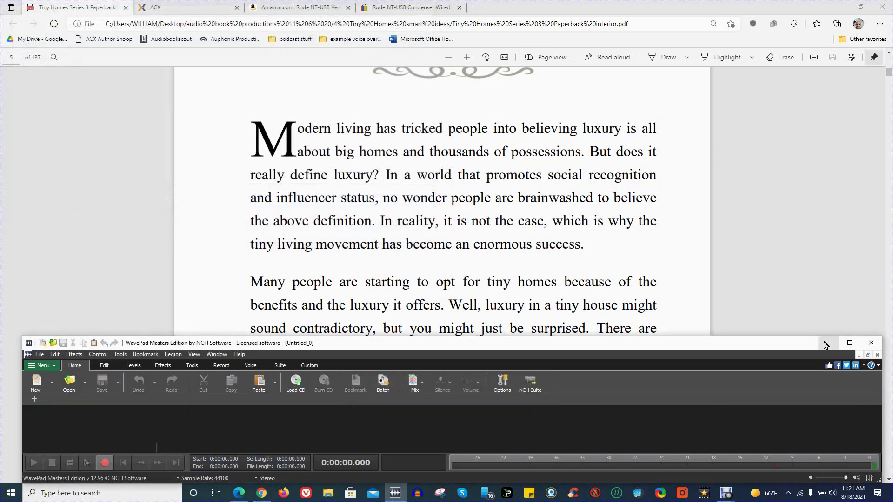
pyautogui.click(826, 345)
# Switch to the ACX tab and open the Audio Lab page from Production Resources
pyautogui.click(194, 6)
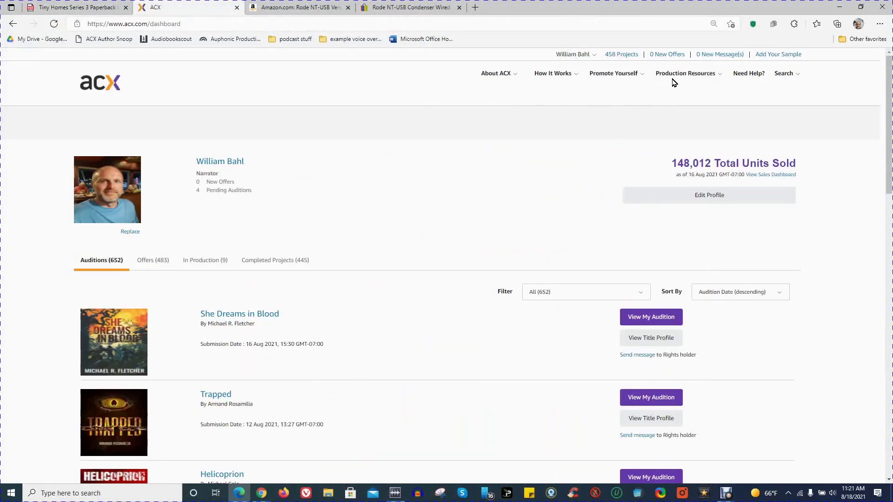
pyautogui.moveTo(688, 75)
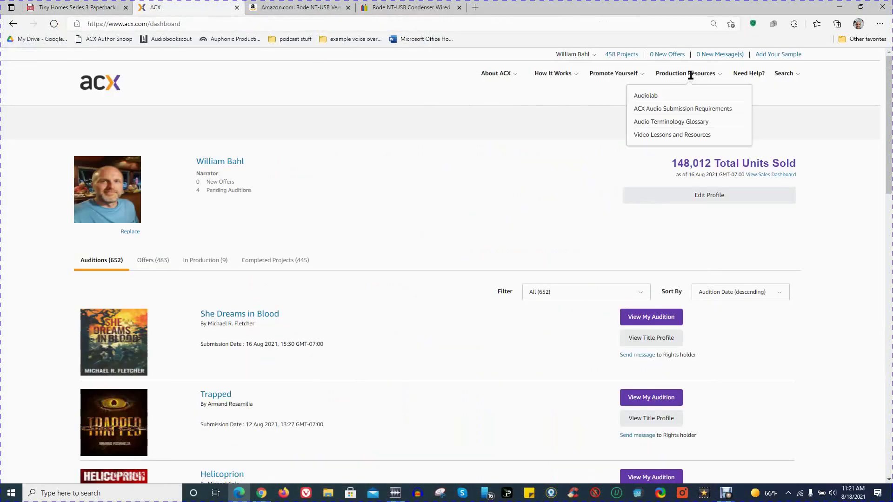
pyautogui.click(648, 98)
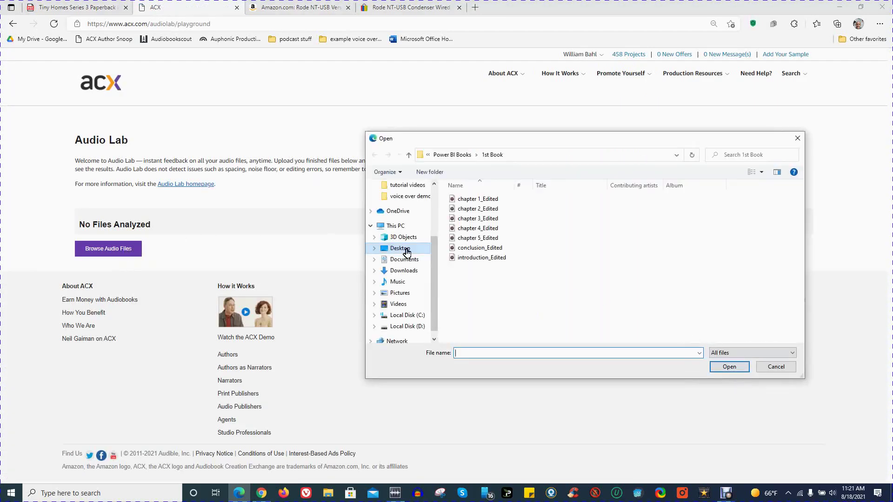
# Upload the processed MP3 from the Desktop to Audio Lab
pyautogui.click(406, 252)
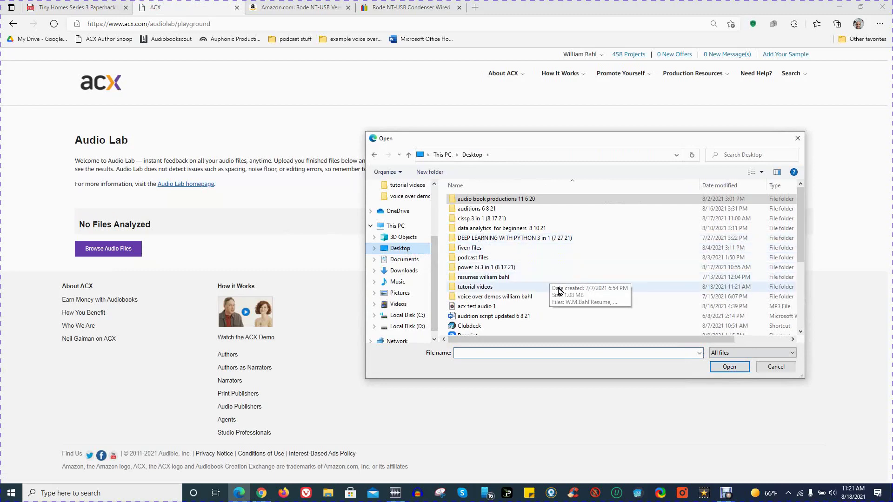
pyautogui.scroll(-4, 561, 295)
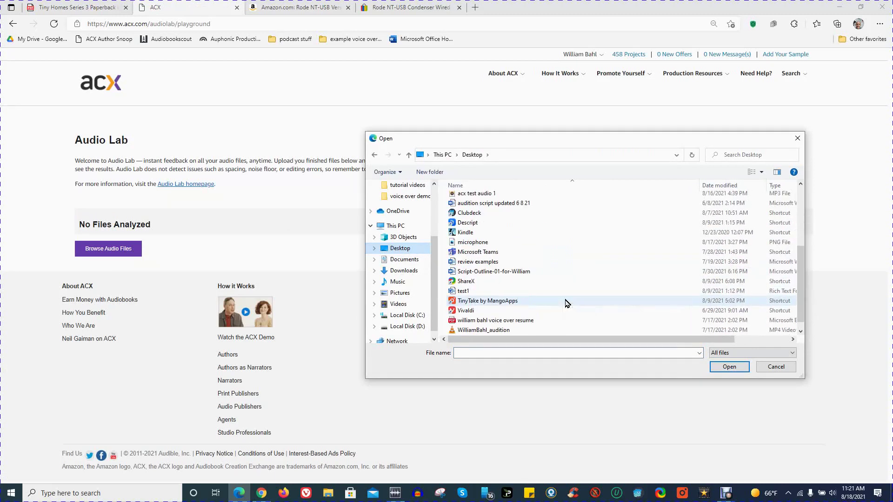
pyautogui.scroll(-1, 568, 304)
pyautogui.doubleClick(566, 303)
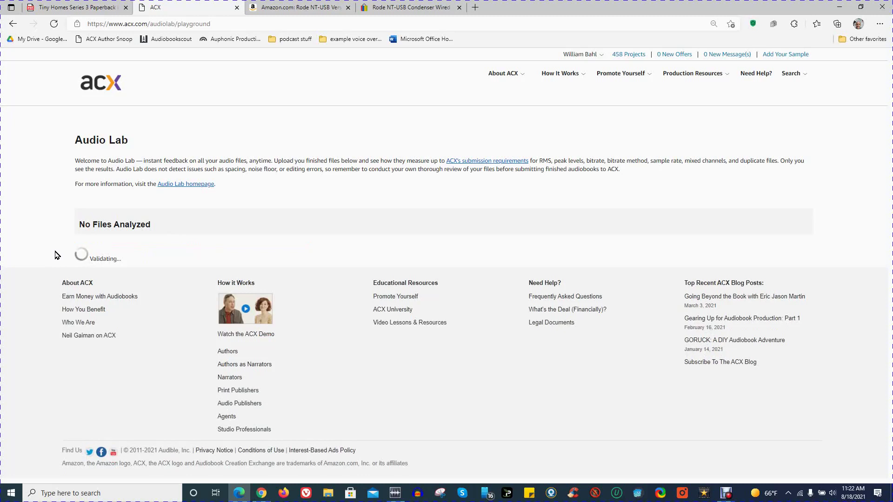
# Wait while Audio Lab validates 'example for acx audiolab 8 18.mp3'
pyautogui.moveTo(724, 495)
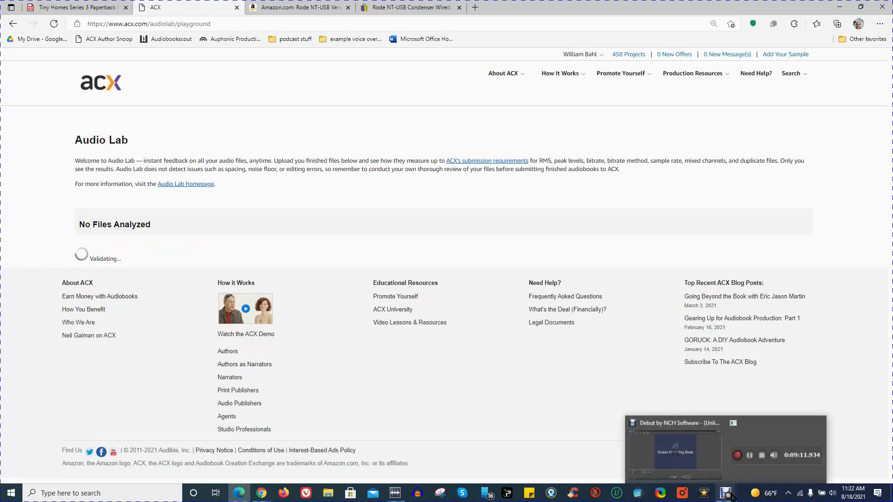
pyautogui.moveTo(676, 451)
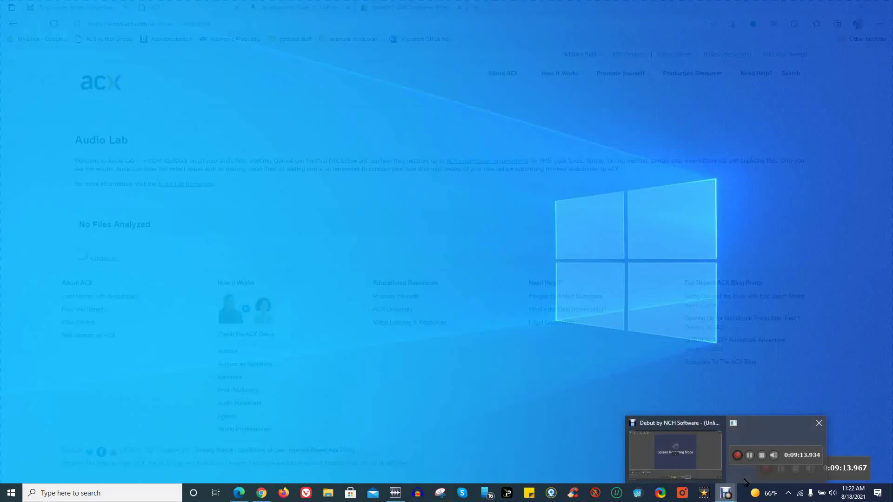